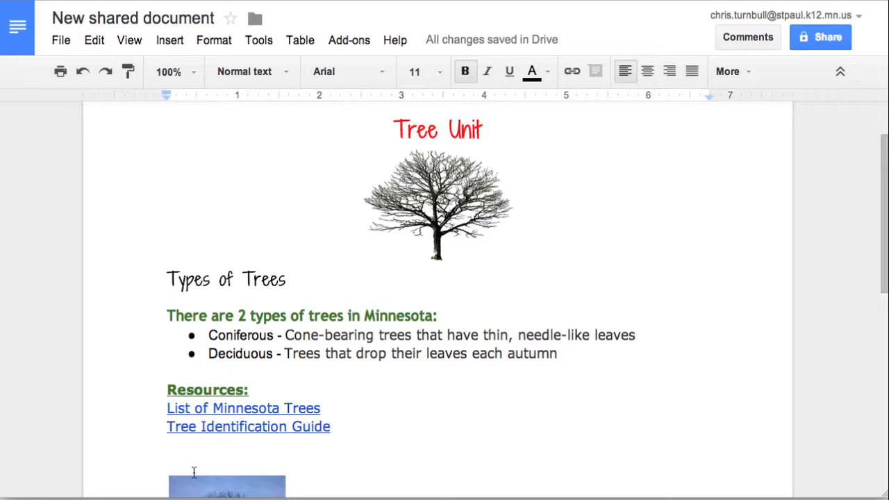
# - Delete the head-shaped tree photo and the leftover superscript 1 below the resource links
pyautogui.scroll(-5, 194, 472)
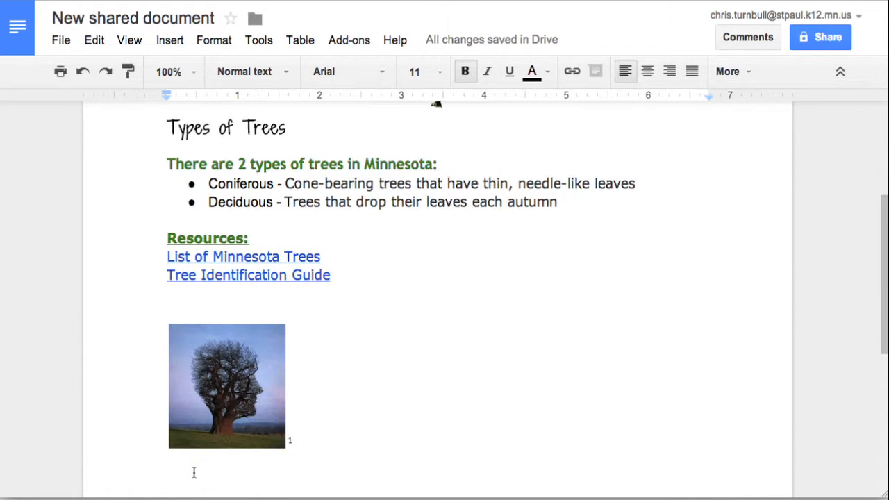
pyautogui.scroll(3, 194, 473)
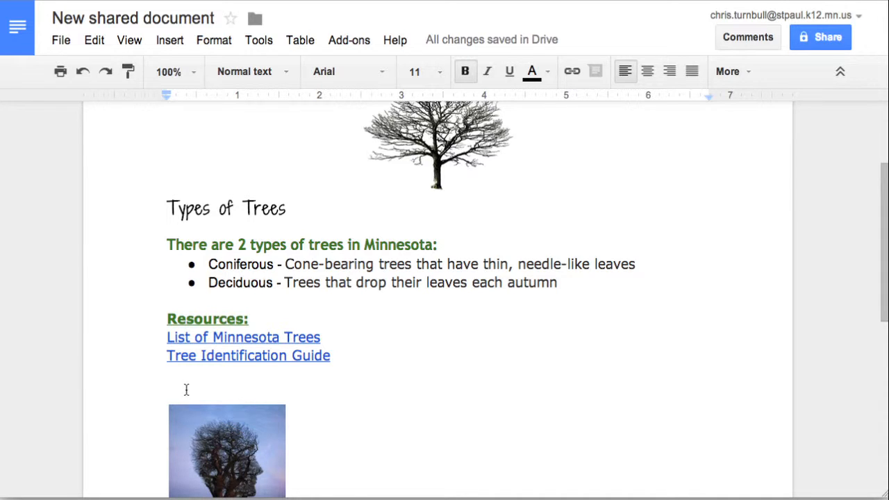
pyautogui.scroll(-3, 198, 425)
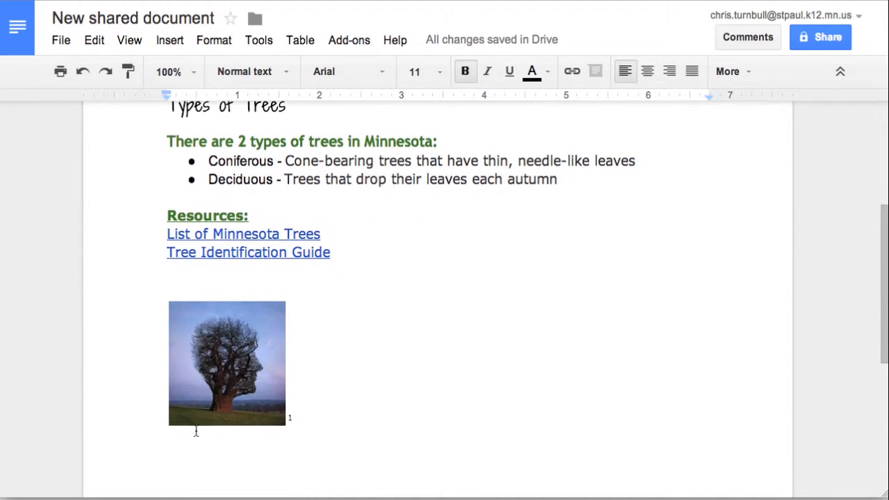
pyautogui.click(202, 394)
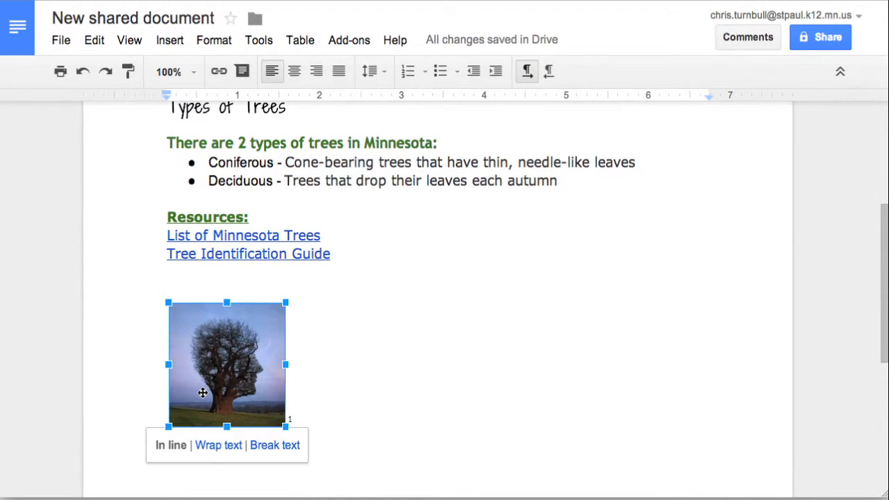
pyautogui.press('Delete')
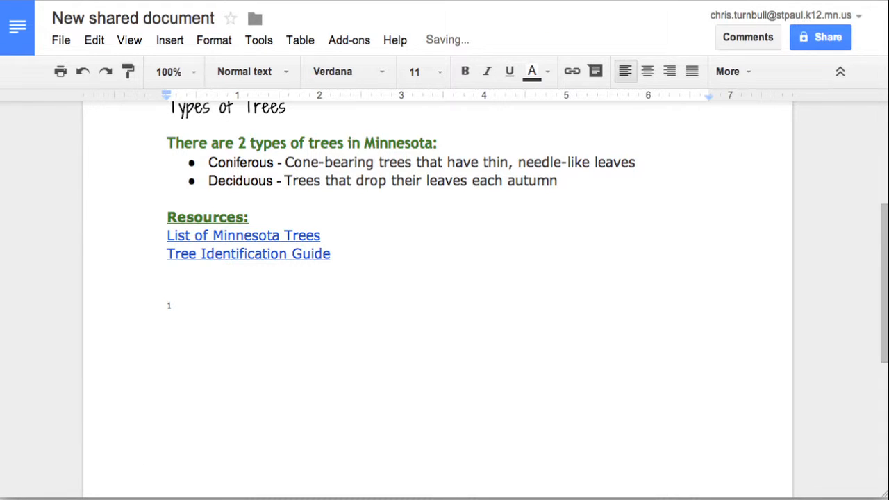
pyautogui.moveTo(180, 310); pyautogui.dragTo(145, 307)
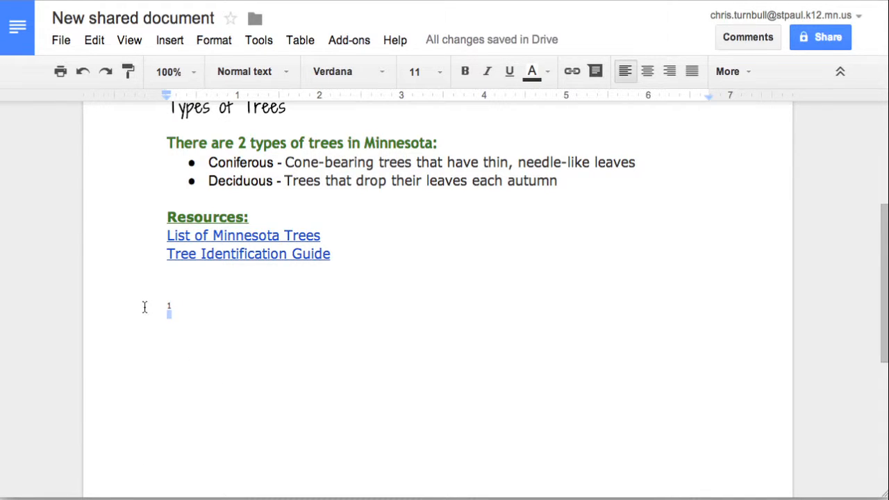
pyautogui.press('Delete')
# - Insert a blank 3 x 4 table from the Table menu
pyautogui.click(295, 41)
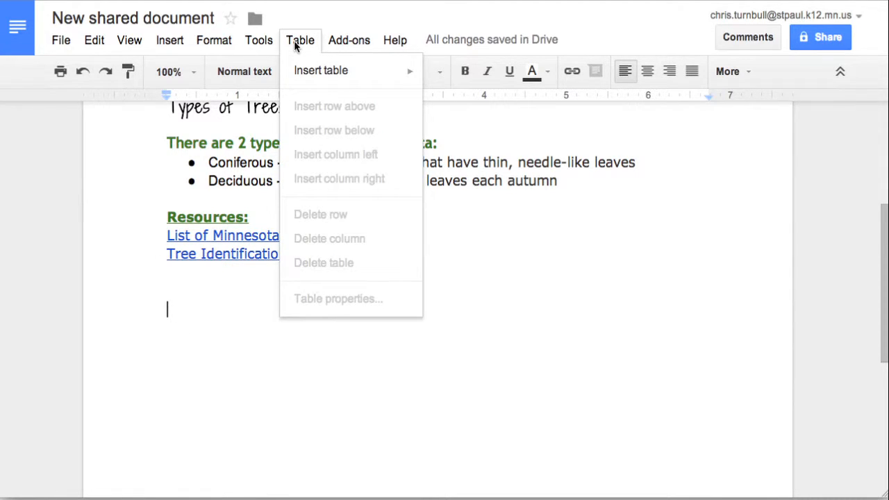
pyautogui.moveTo(306, 74)
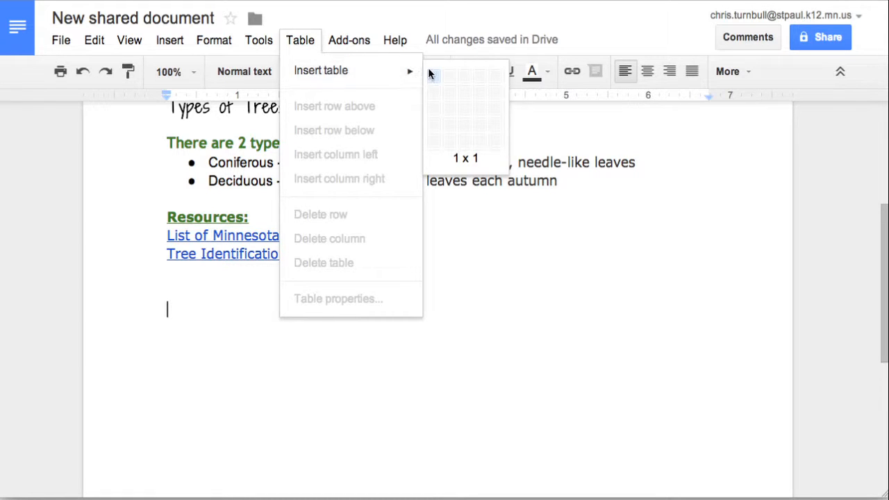
pyautogui.click(466, 126)
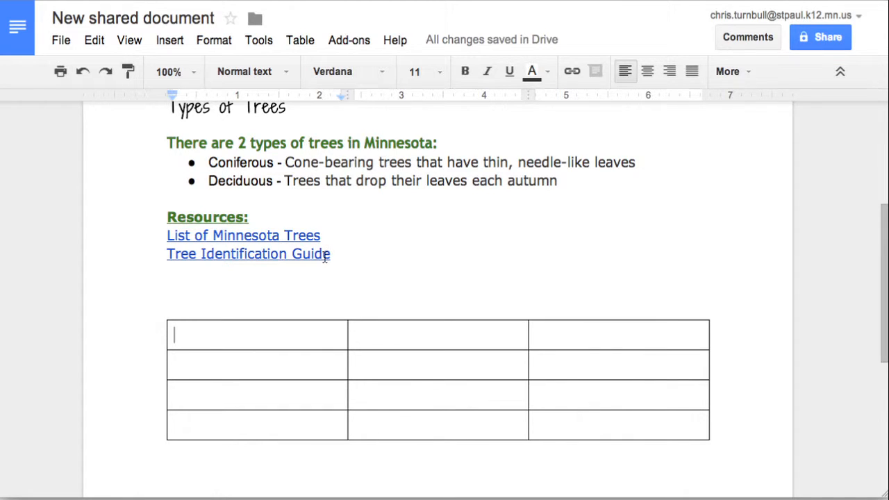
# - Type the headings Tree Name, Leaf and Type of Tree across the first row, then select it
pyautogui.write('L')
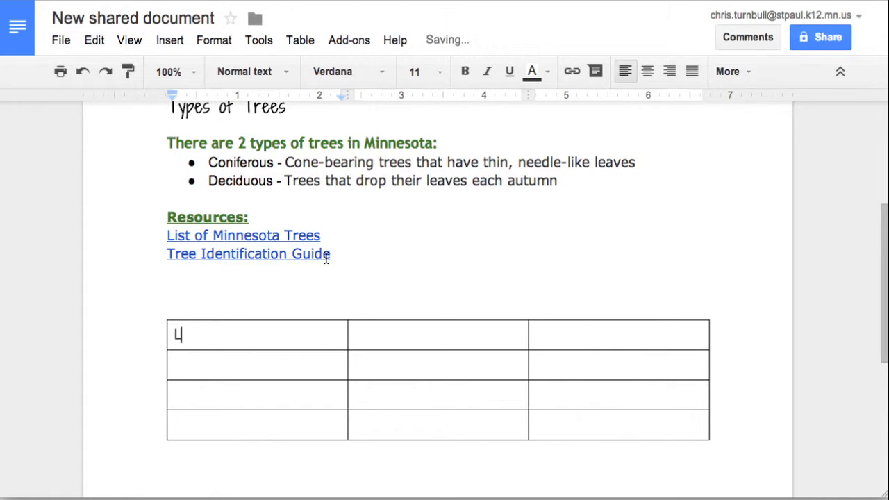
pyautogui.write('eaf')
pyautogui.press('BackSpace')
pyautogui.press('BackSpace')
pyautogui.press('BackSpace')
pyautogui.press('BackSpace')
pyautogui.write('Tree Name')
pyautogui.press('Tab')
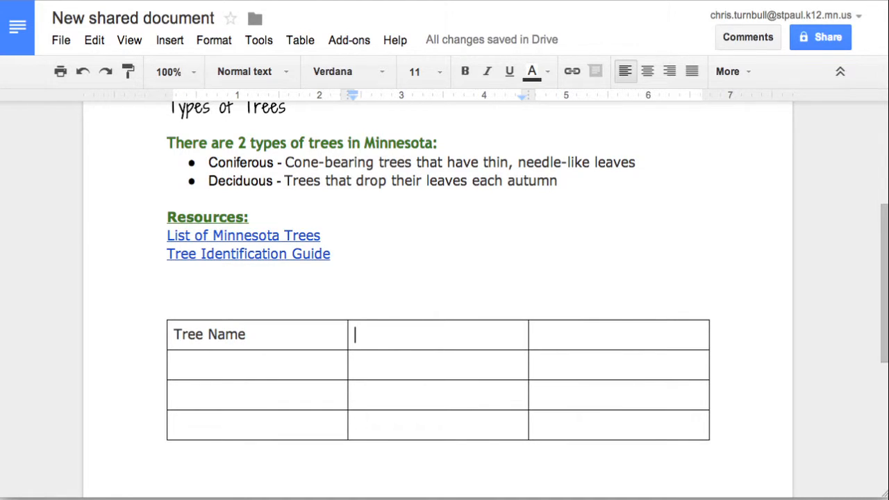
pyautogui.write('Leaf')
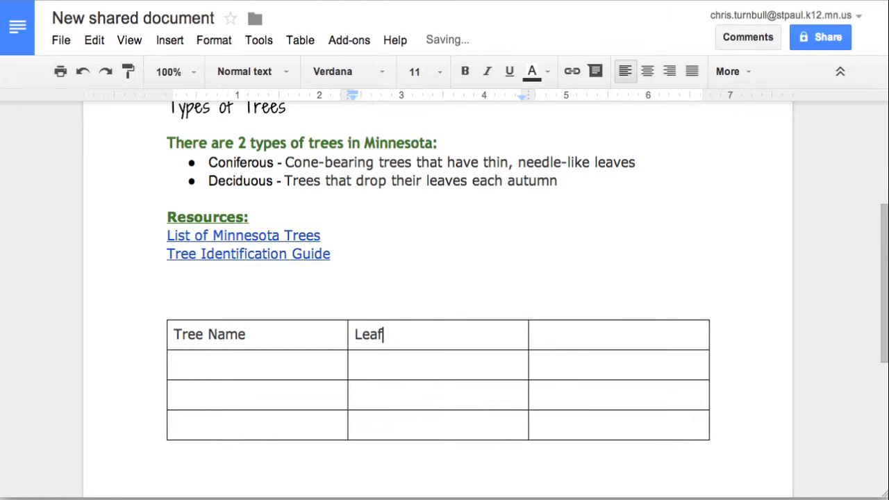
pyautogui.press('Tab')
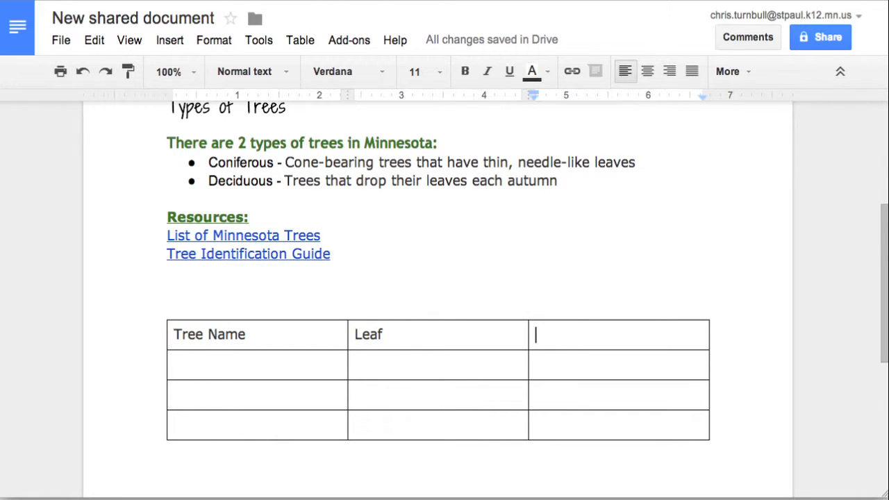
pyautogui.write('Type of T')
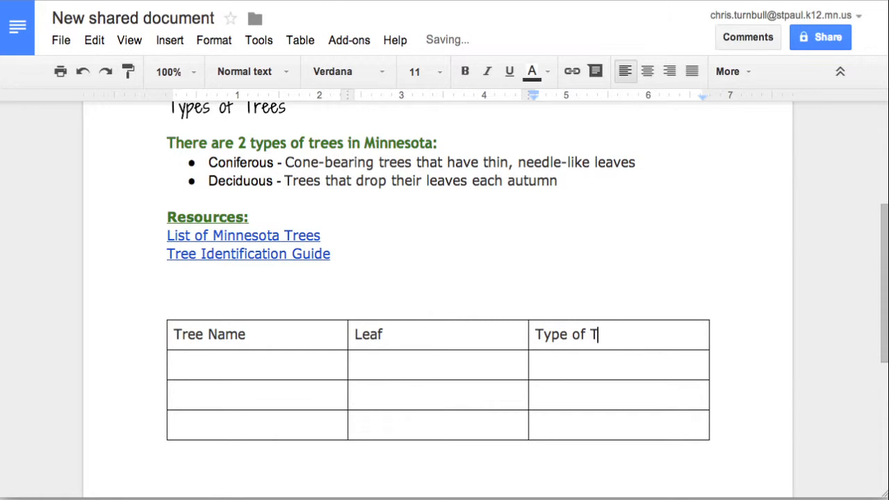
pyautogui.write('ree')
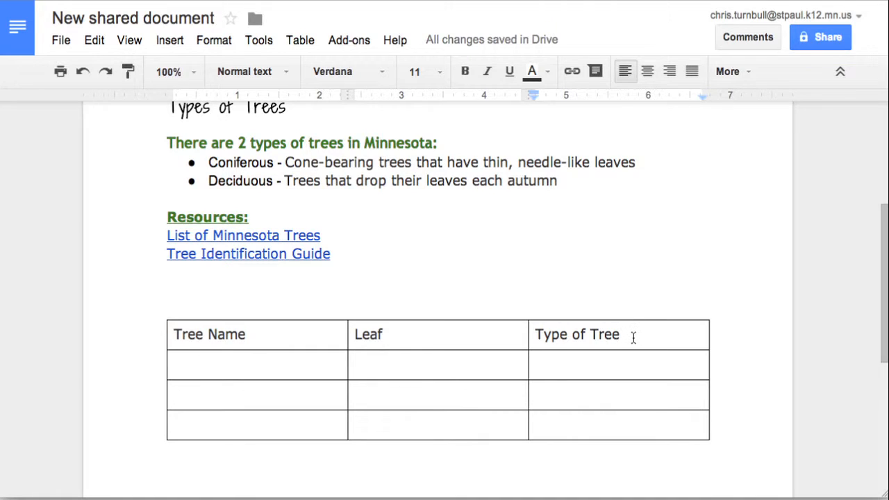
pyautogui.moveTo(634, 338); pyautogui.dragTo(270, 335)
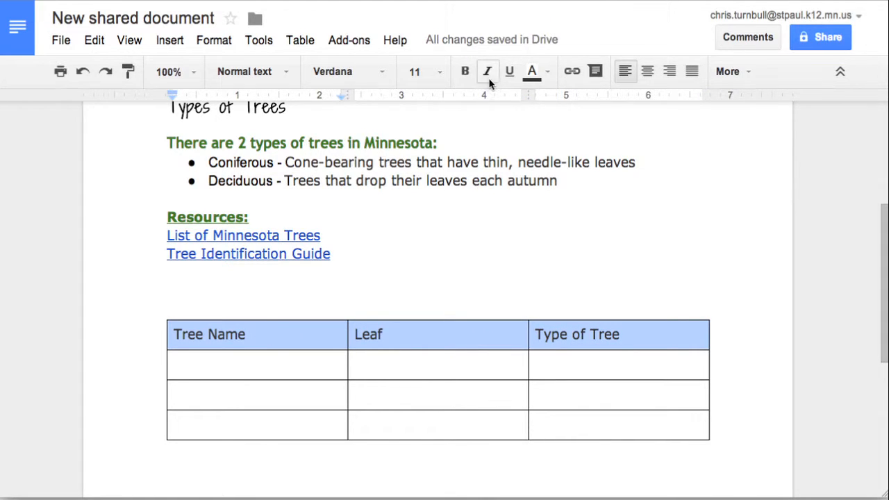
# - Make the header row bold, 14 pt, in the Shadows Into Light Two font
pyautogui.click(465, 72)
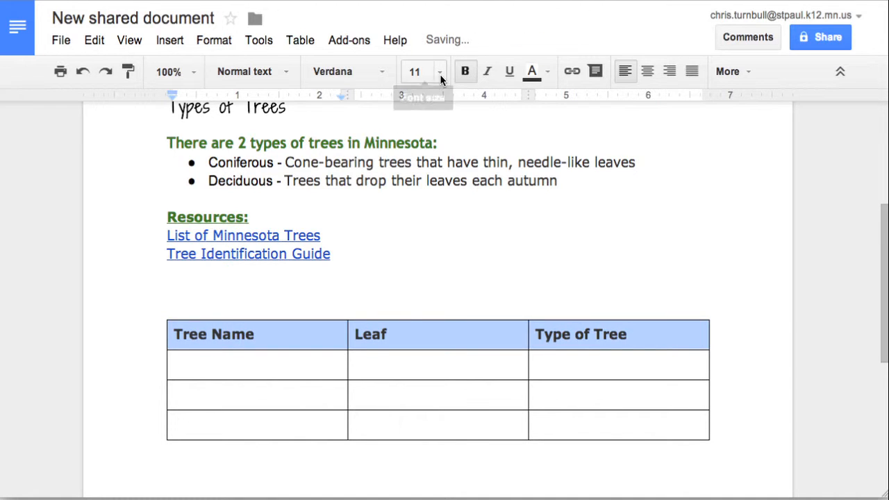
pyautogui.click(440, 75)
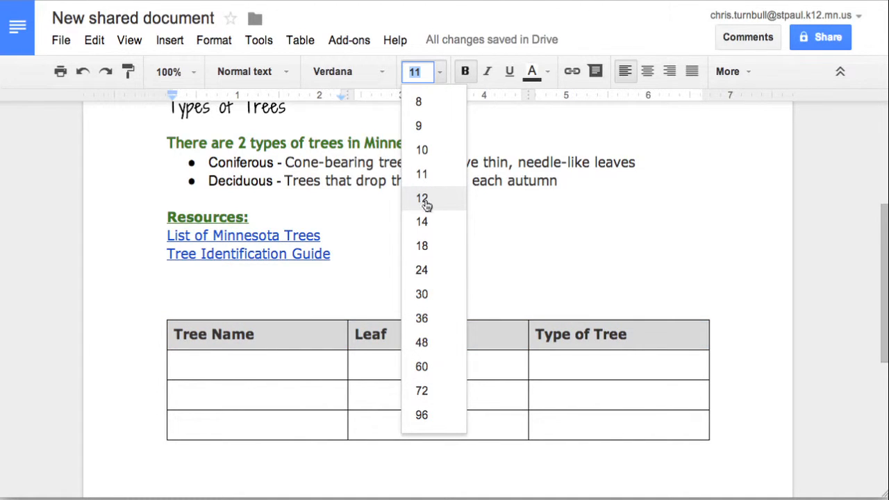
pyautogui.click(425, 220)
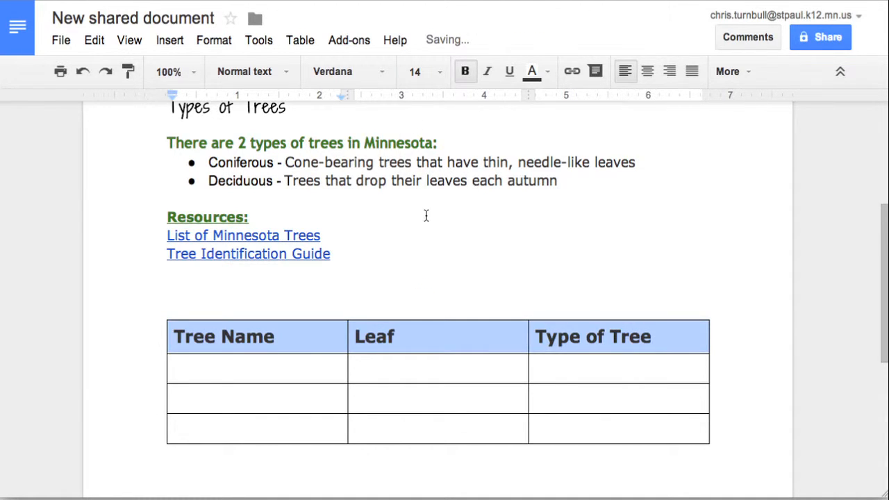
pyautogui.click(381, 77)
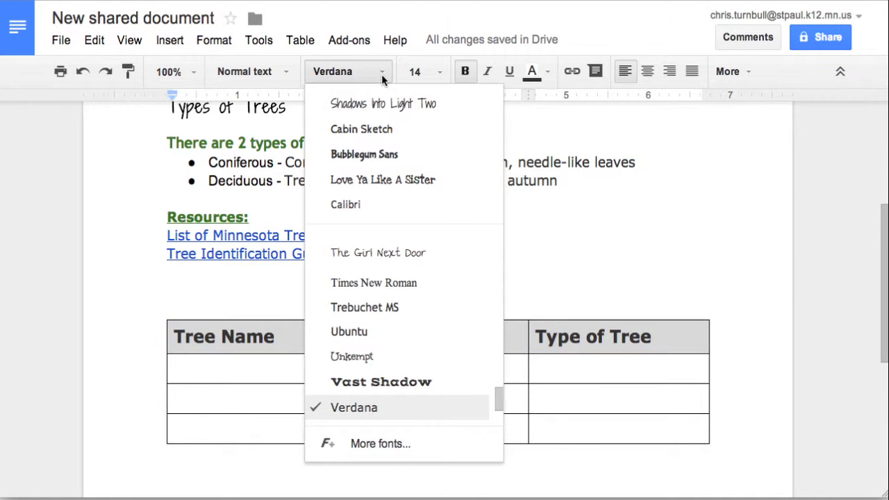
pyautogui.click(379, 112)
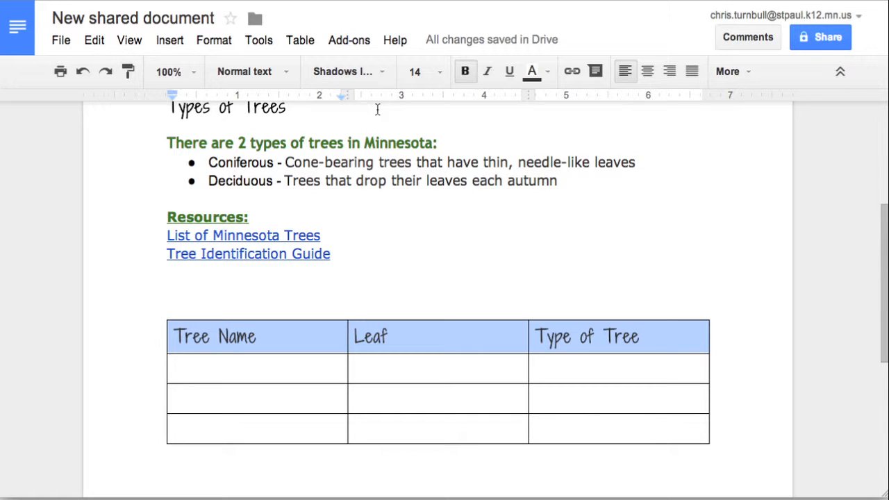
# - Set the header text colour to the dark green swatch
pyautogui.click(548, 72)
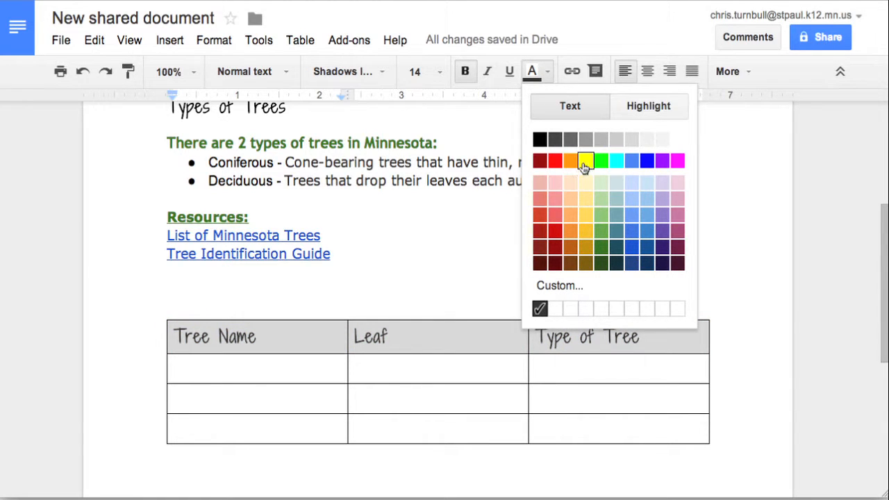
pyautogui.click(598, 254)
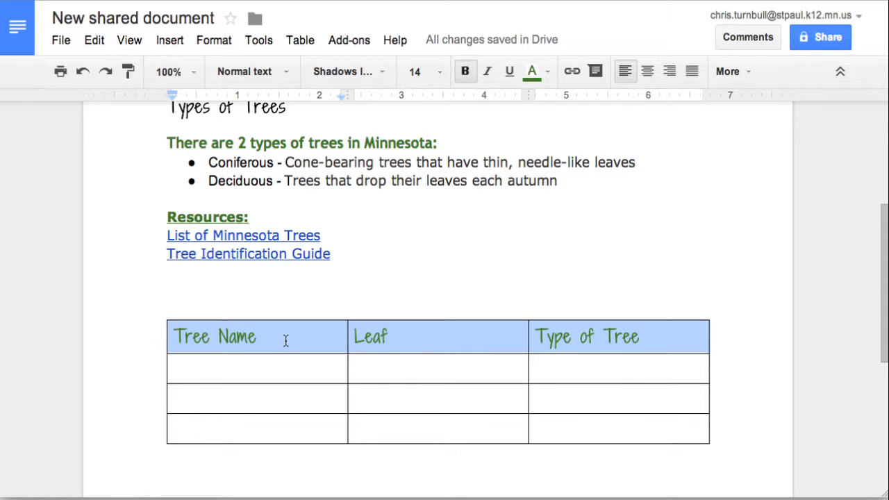
# - In Table properties, set a light-blue cell background and 2.25 pt table borders
pyautogui.click(298, 39)
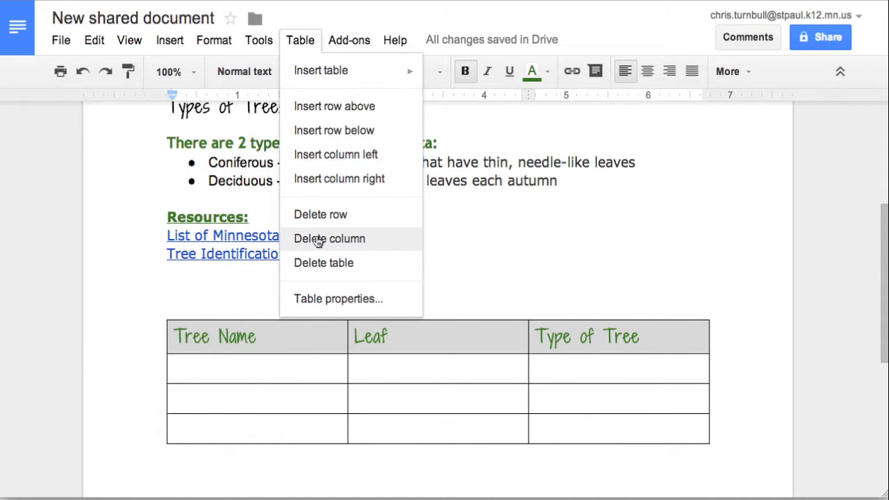
pyautogui.click(317, 299)
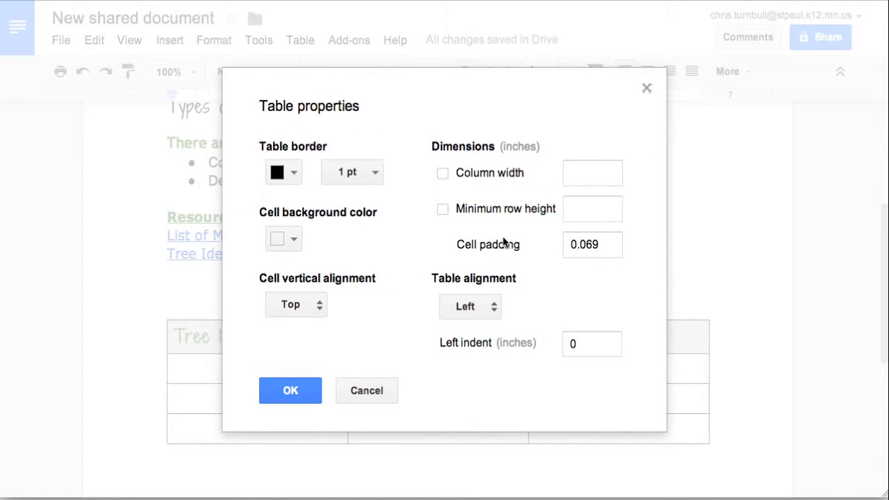
pyautogui.click(294, 240)
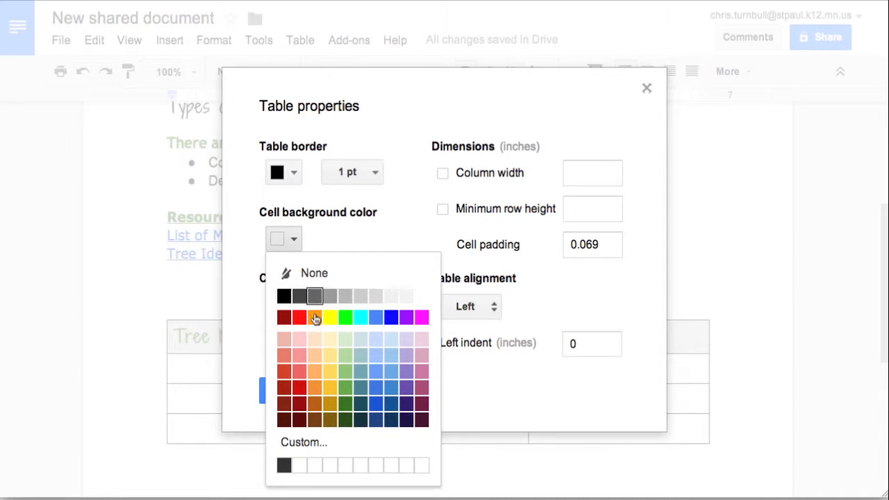
pyautogui.click(391, 356)
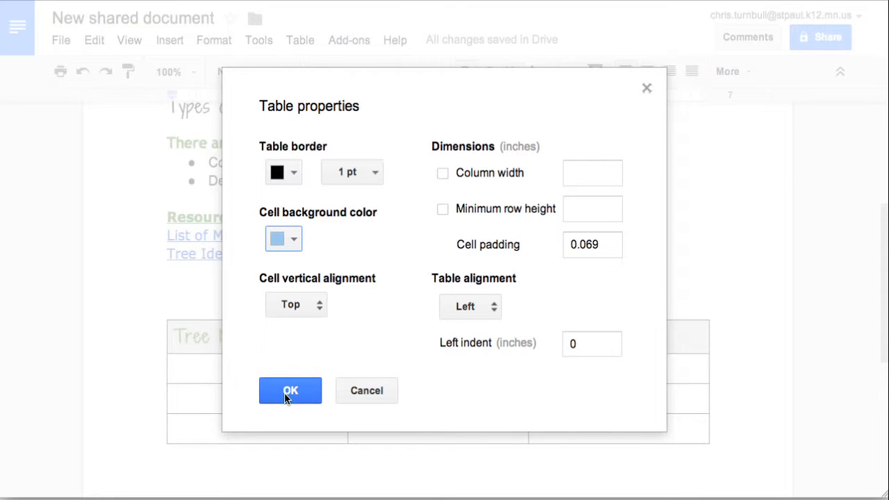
pyautogui.click(374, 175)
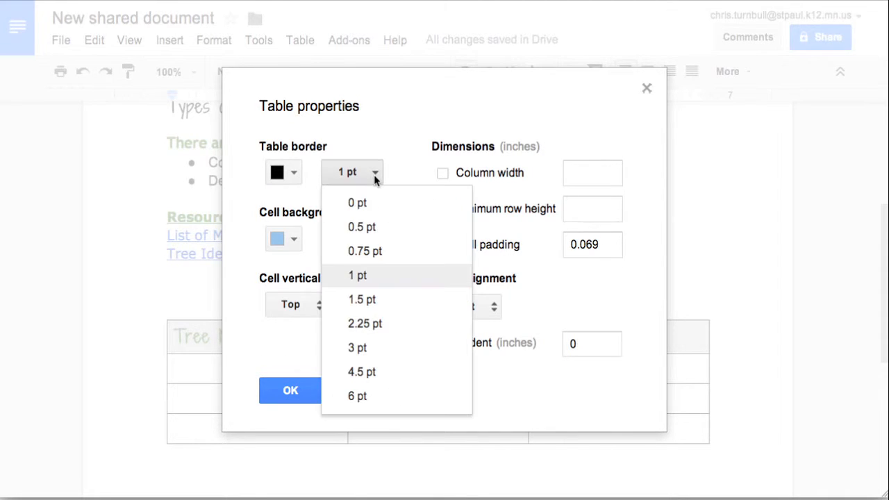
pyautogui.click(366, 324)
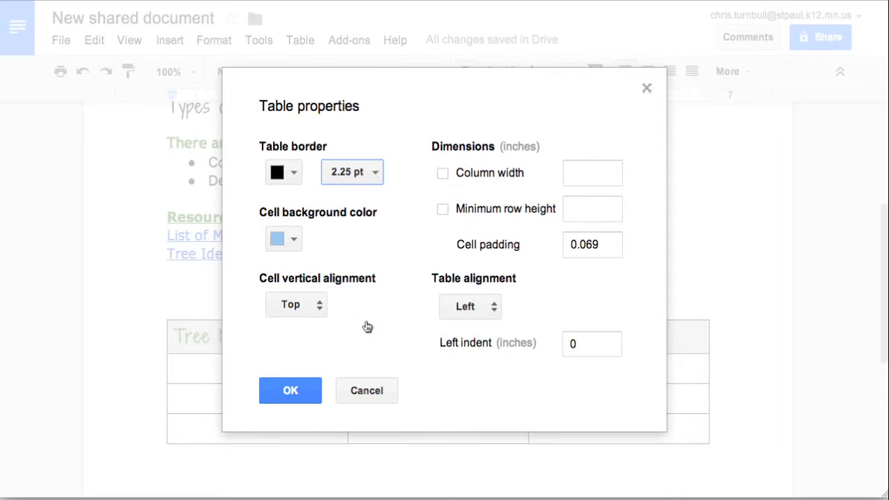
pyautogui.click(292, 391)
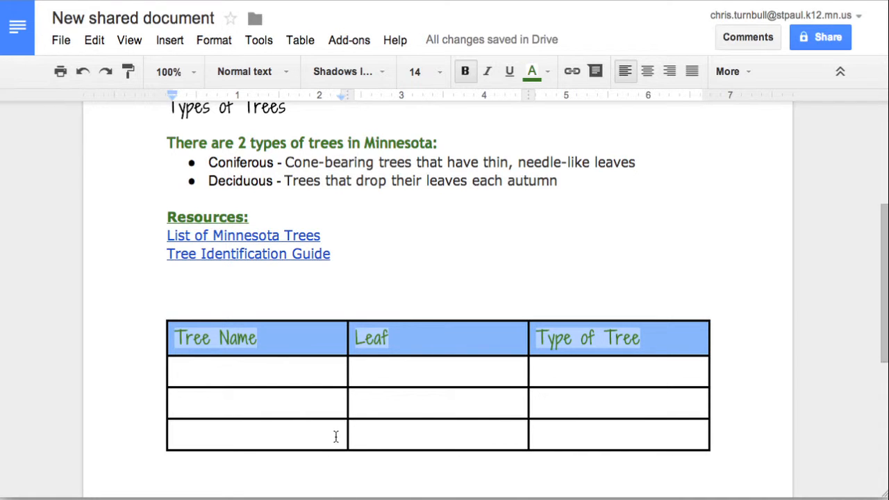
# - Reselect the three header cells' text and give it a light-blue highlight
pyautogui.click(409, 292)
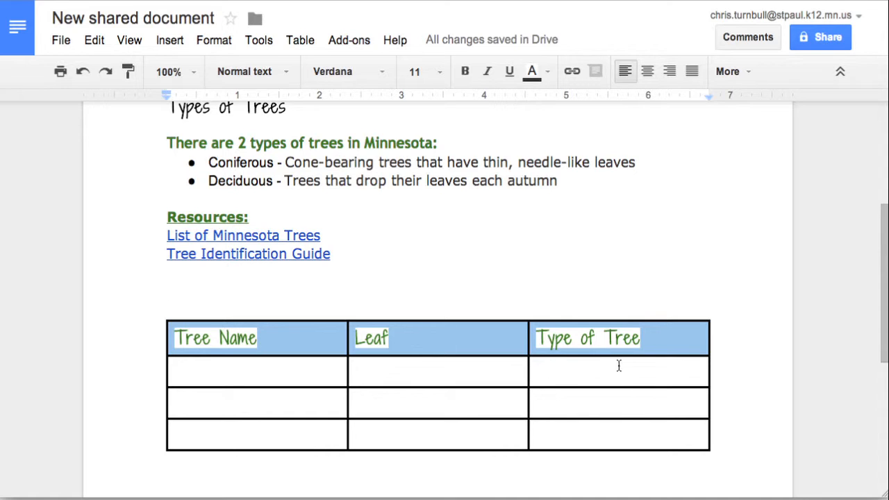
pyautogui.click(643, 338)
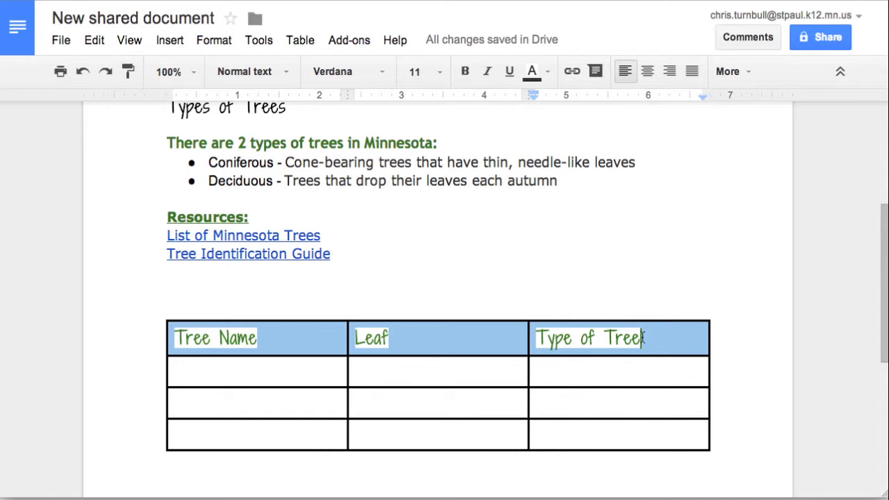
pyautogui.moveTo(644, 338); pyautogui.dragTo(179, 343)
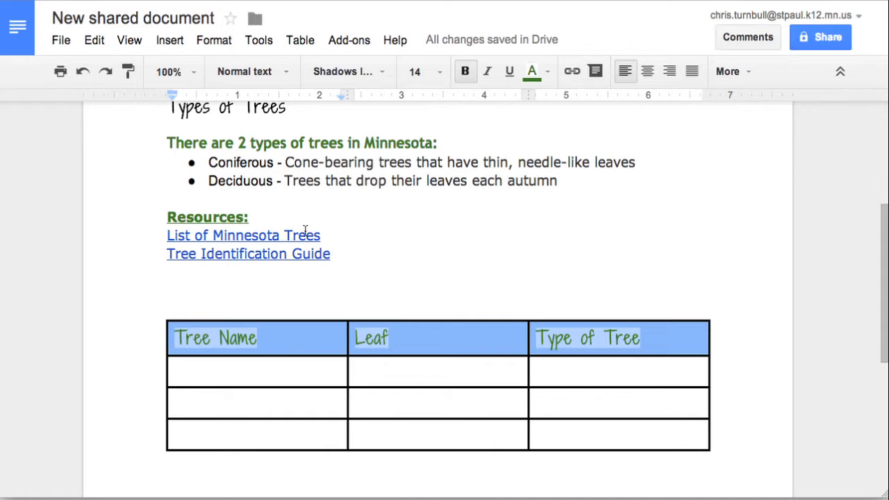
pyautogui.click(548, 76)
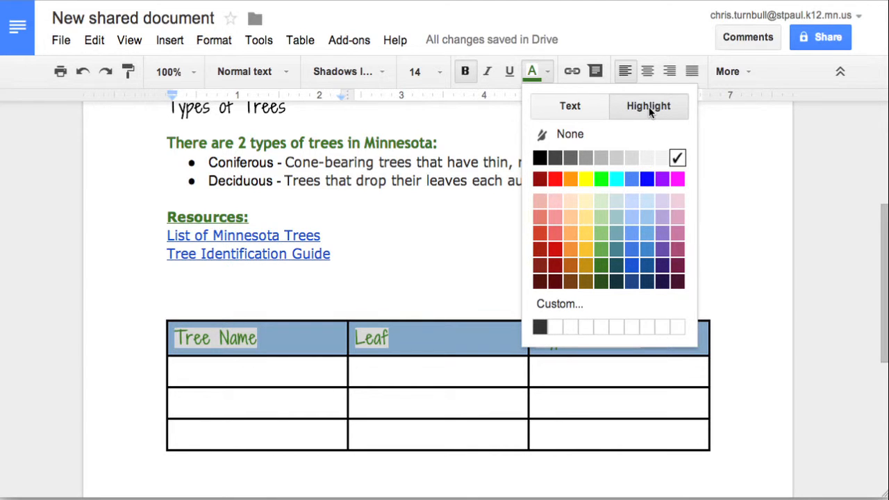
pyautogui.click(647, 221)
pyautogui.click(538, 314)
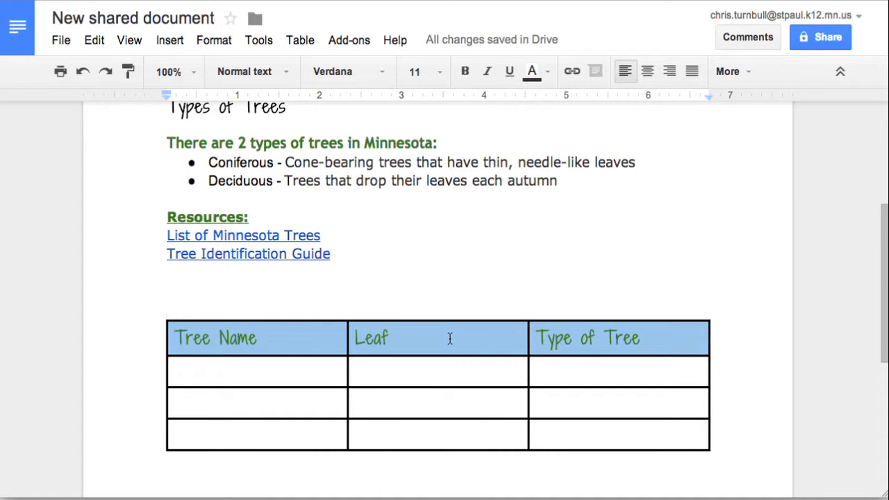
# - Type Maple in the first cell under Tree Name, then move to its Leaf cell
pyautogui.scroll(-3, 449, 338)
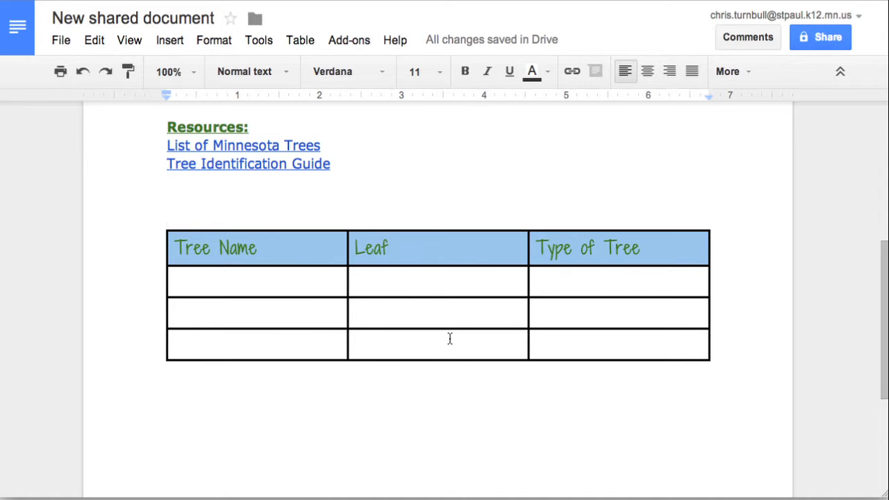
pyautogui.press('Down')
pyautogui.press('Down')
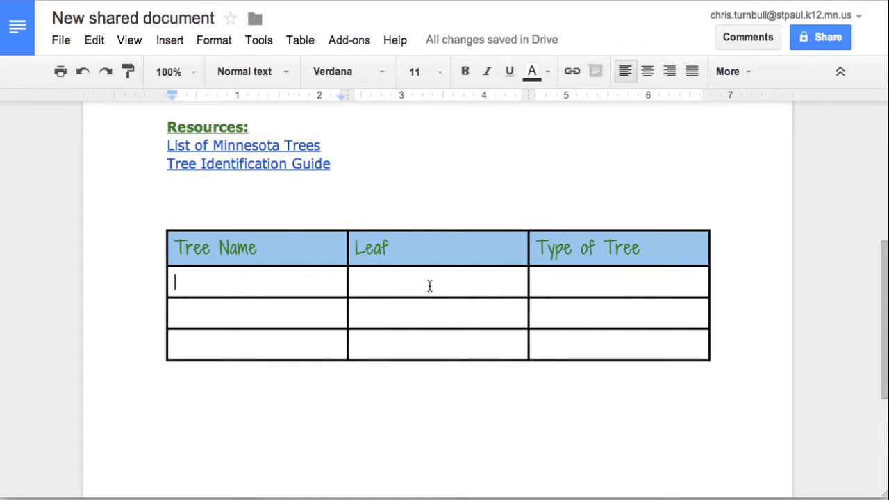
pyautogui.click(430, 286)
pyautogui.click(210, 280)
pyautogui.write('Maple')
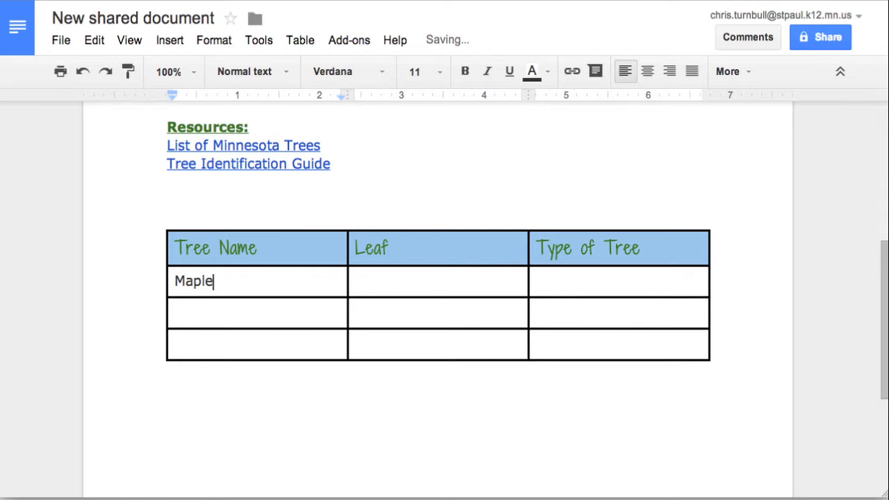
pyautogui.click(382, 285)
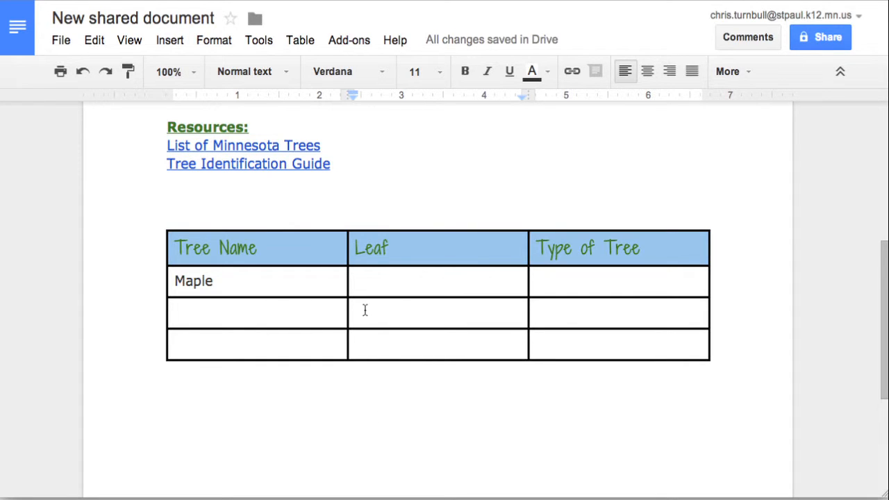
# - Insert the Freeman_maple_leaf.jpg image by URL into the Leaf cell beside Maple
pyautogui.click(166, 40)
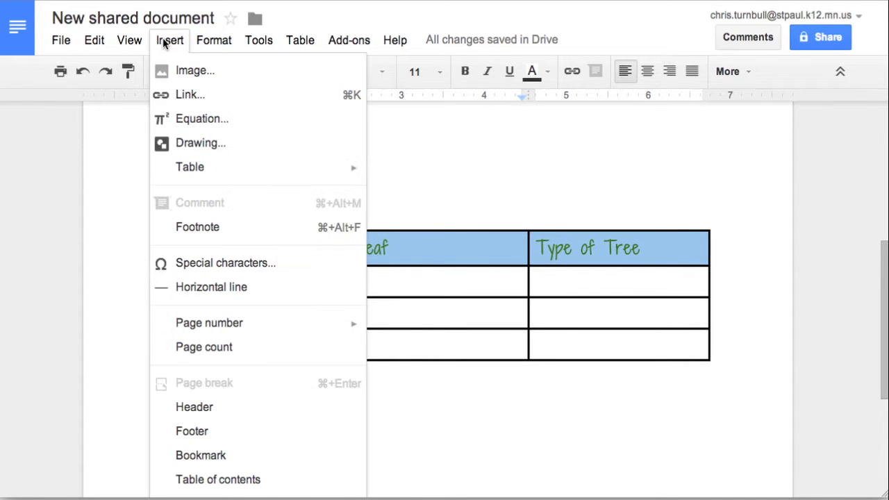
pyautogui.click(165, 72)
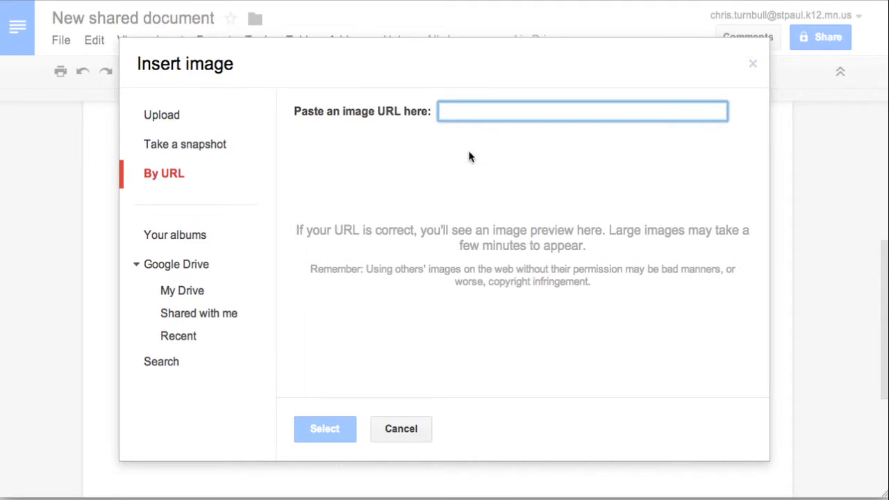
pyautogui.click(461, 105)
pyautogui.write('http://upload.wikimedia.org/wikipedia/commons/c/c6/Freeman_maple_leaf.jpg')
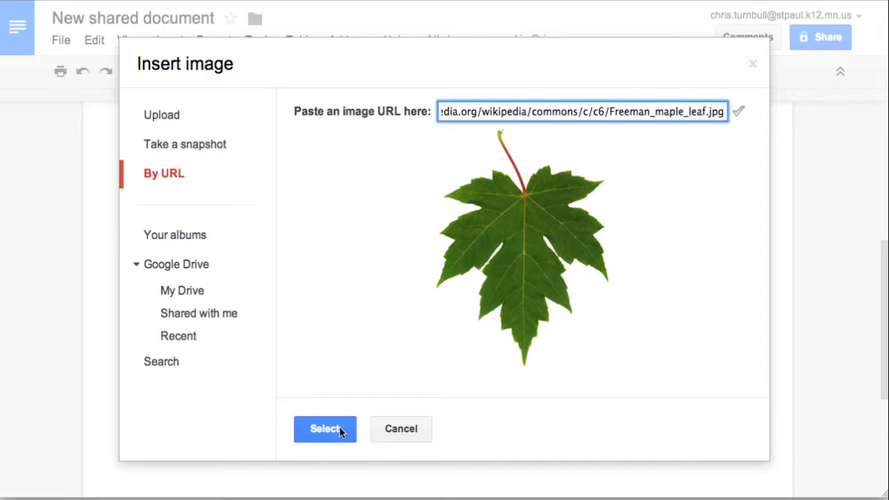
pyautogui.click(340, 431)
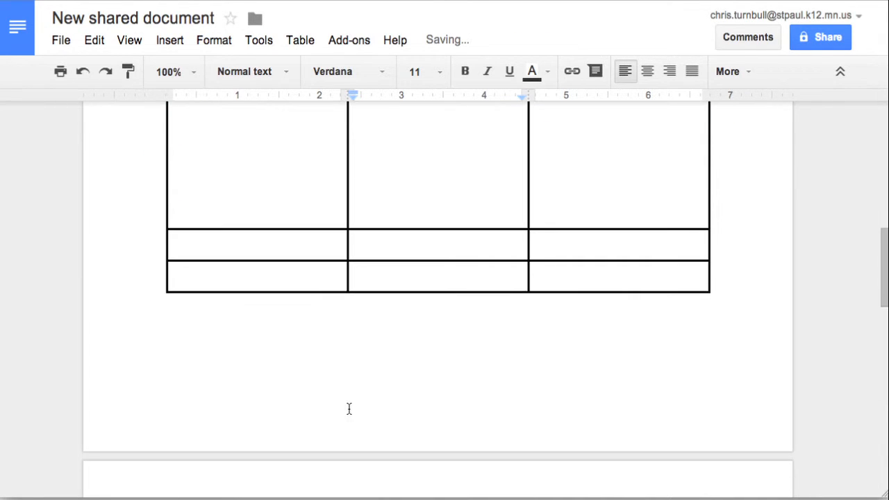
pyautogui.scroll(3, 396, 237)
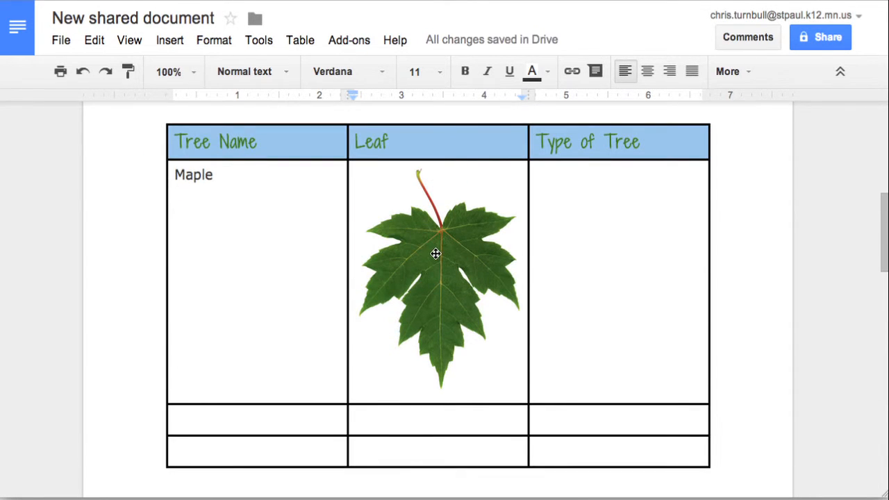
# - Shrink the maple leaf image to about half size and centre it in its cell
pyautogui.click(435, 254)
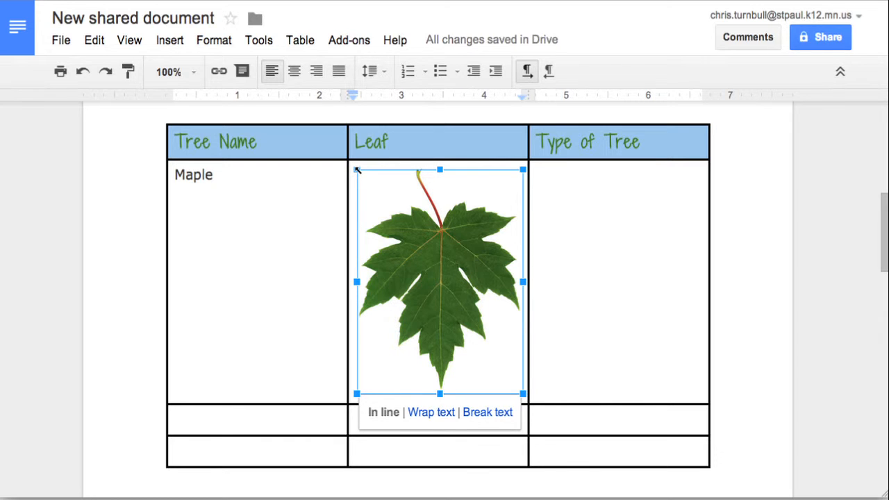
pyautogui.moveTo(357, 170); pyautogui.dragTo(436, 270)
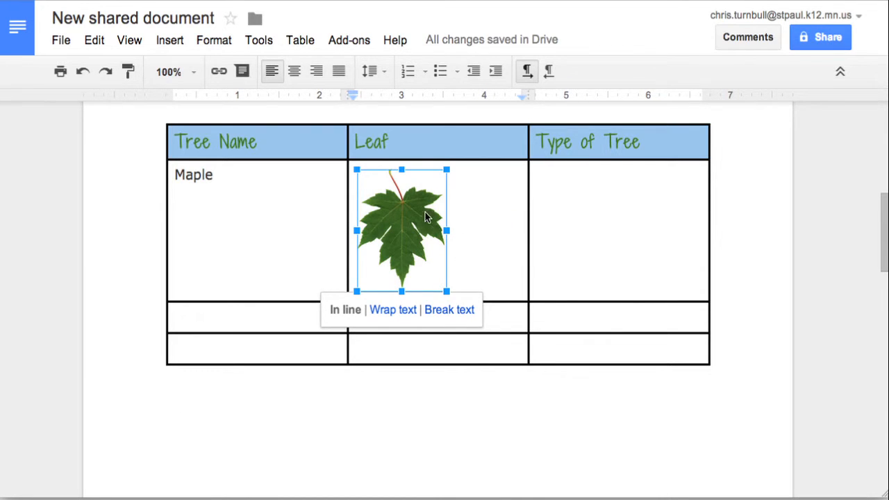
pyautogui.click(295, 72)
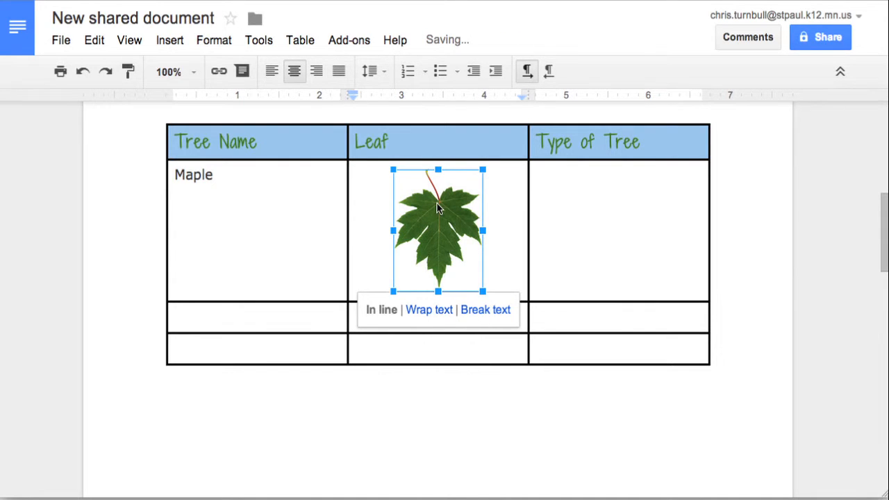
# - Type Pine in the Tree Name cell below Maple, then move to its Leaf cell
pyautogui.click(234, 322)
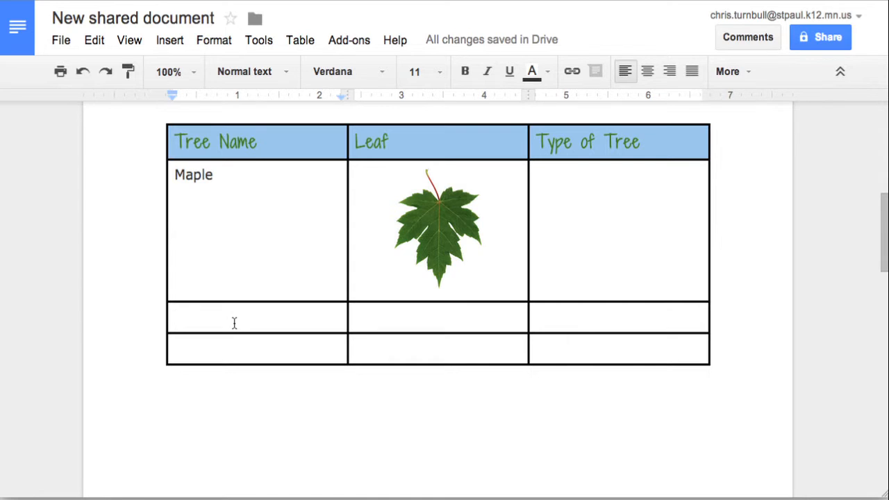
pyautogui.write('Pine')
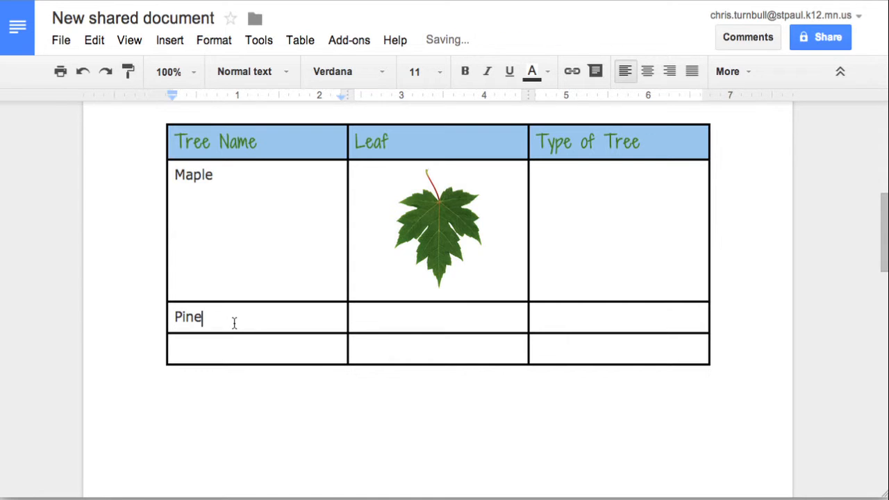
pyautogui.click(425, 320)
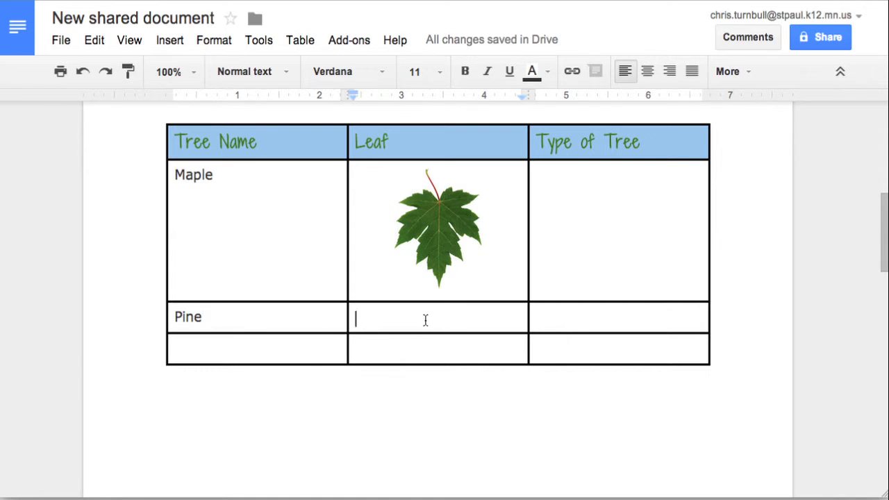